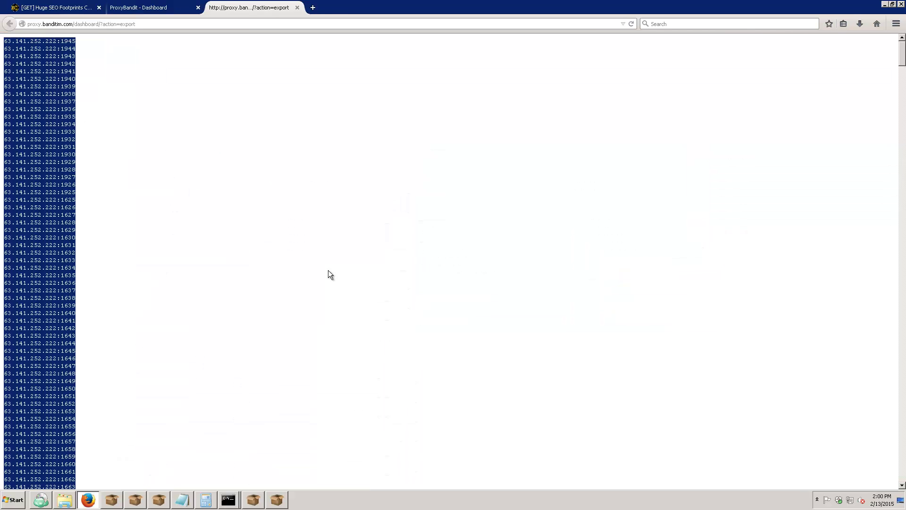
Load the 1000 copied proxies from the clipboard into ScrapeBox's proxy list.
click(158, 501)
right_click(276, 350)
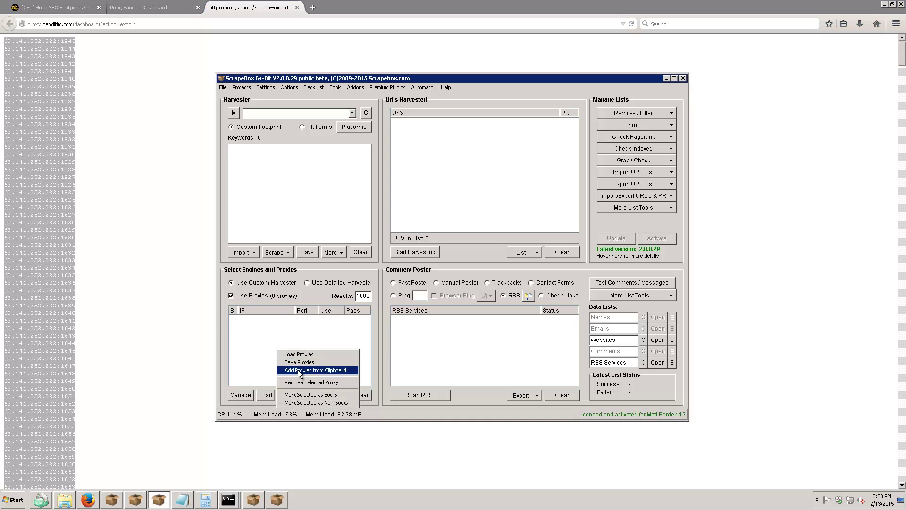
click(299, 369)
Import the 310,274 English Keywords from file and randomize their order.
click(243, 252)
click(251, 263)
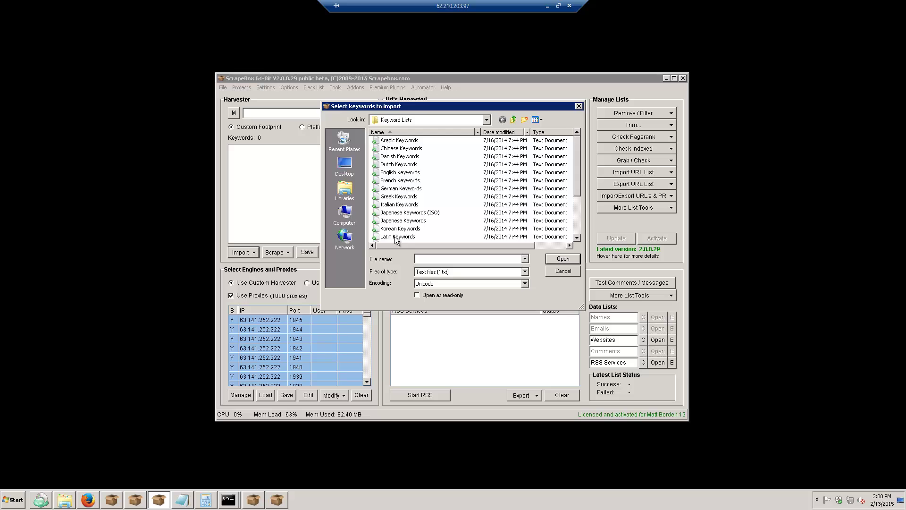
double_click(399, 173)
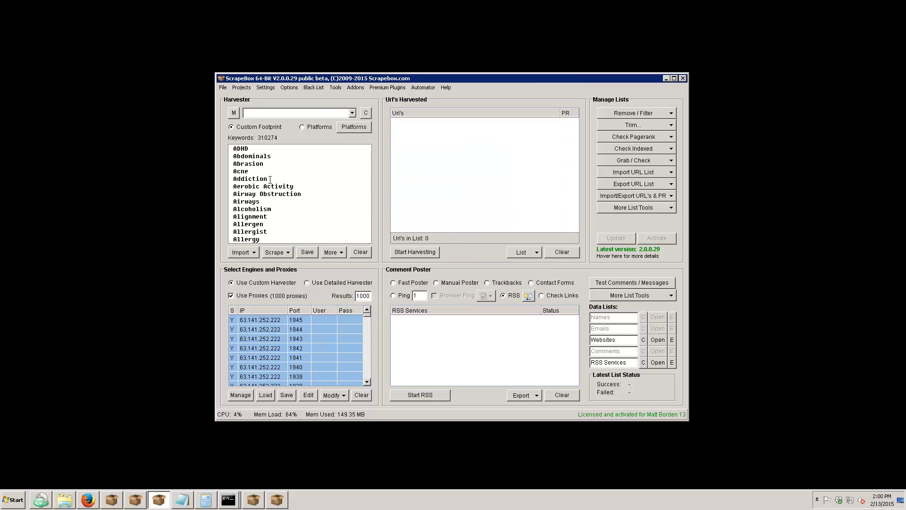
click(334, 253)
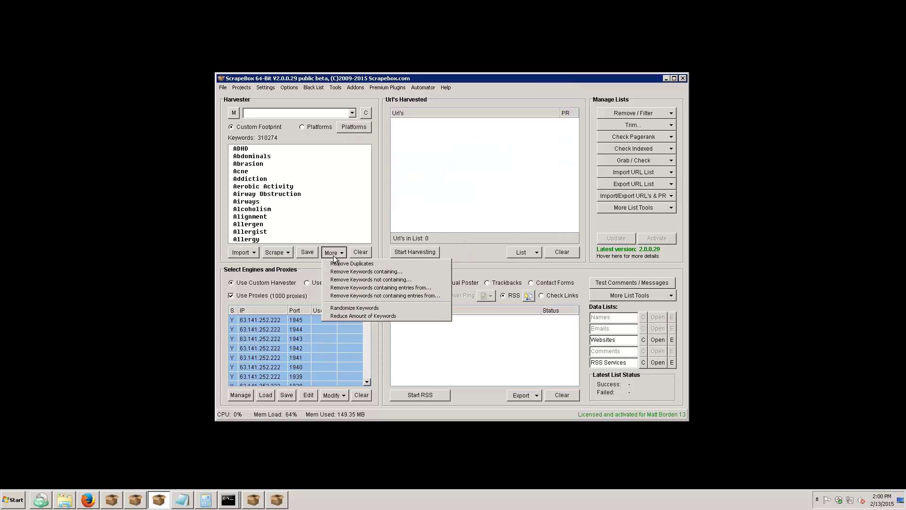
click(358, 308)
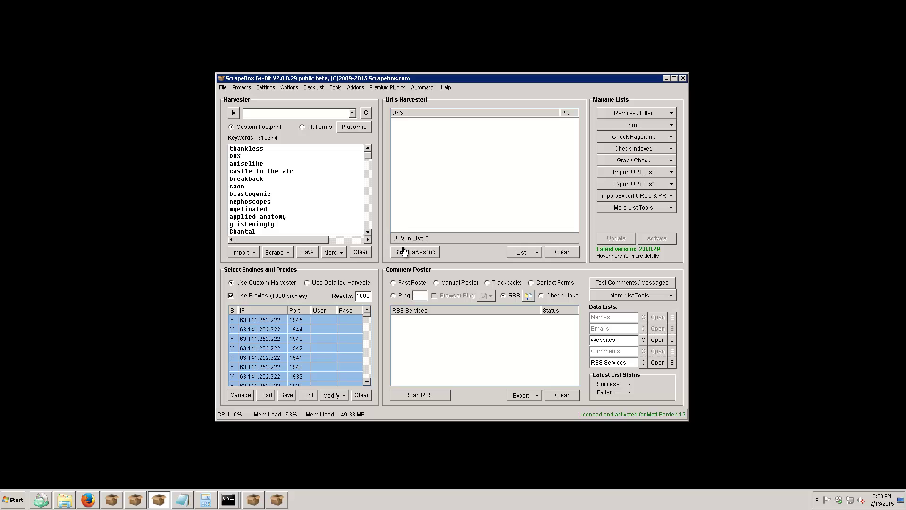
click(404, 251)
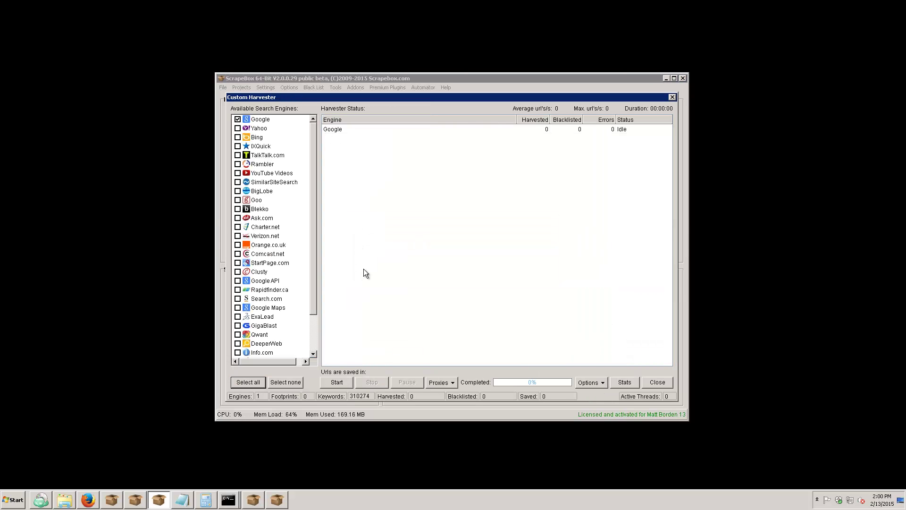
Check the Custom Harvester's Proxies dropdown and close it, keeping Google as the only engine.
click(438, 382)
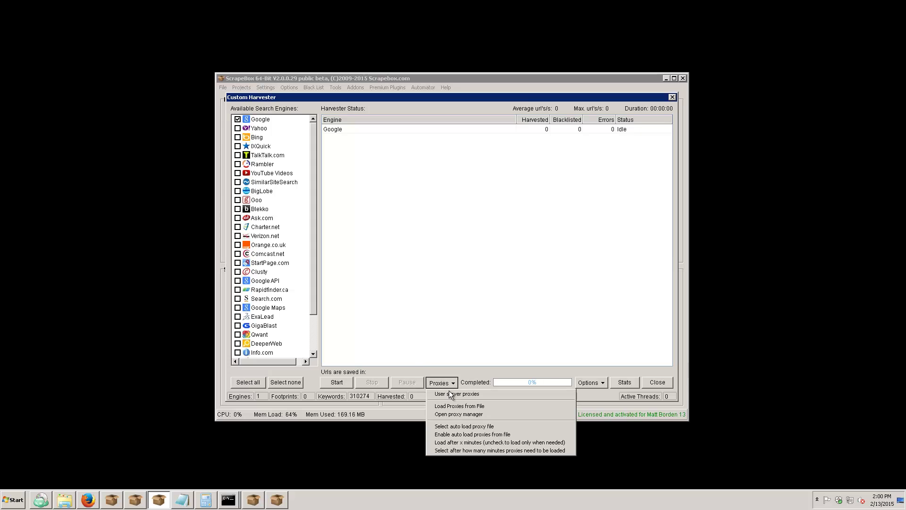
click(452, 338)
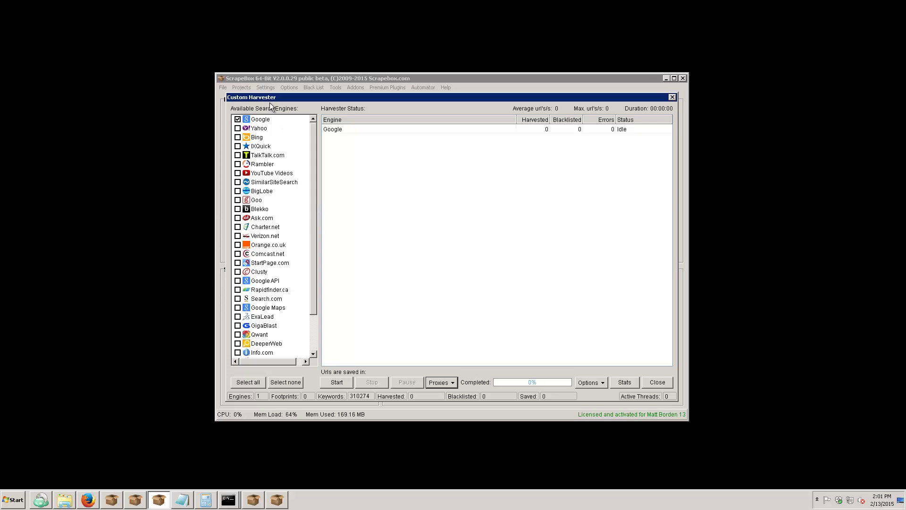
Start the Google harvest, then bring up Calculator and clear its display.
click(349, 381)
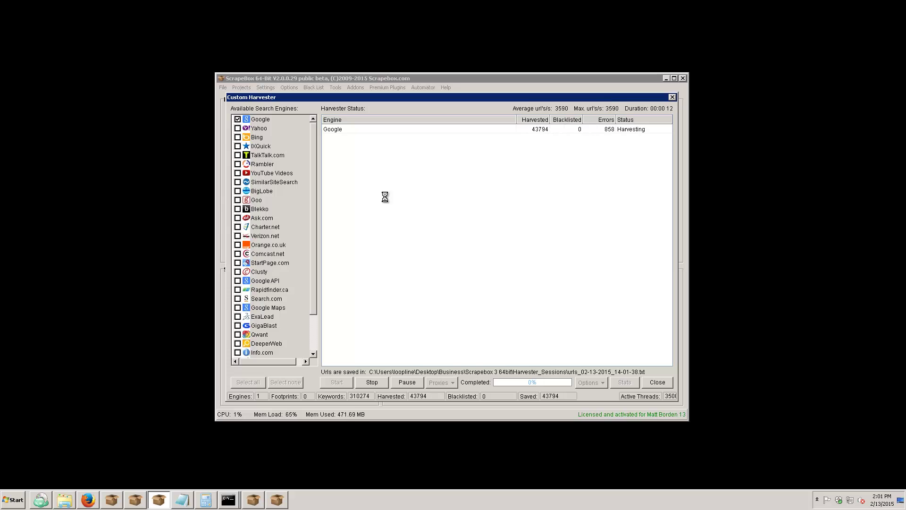
click(208, 499)
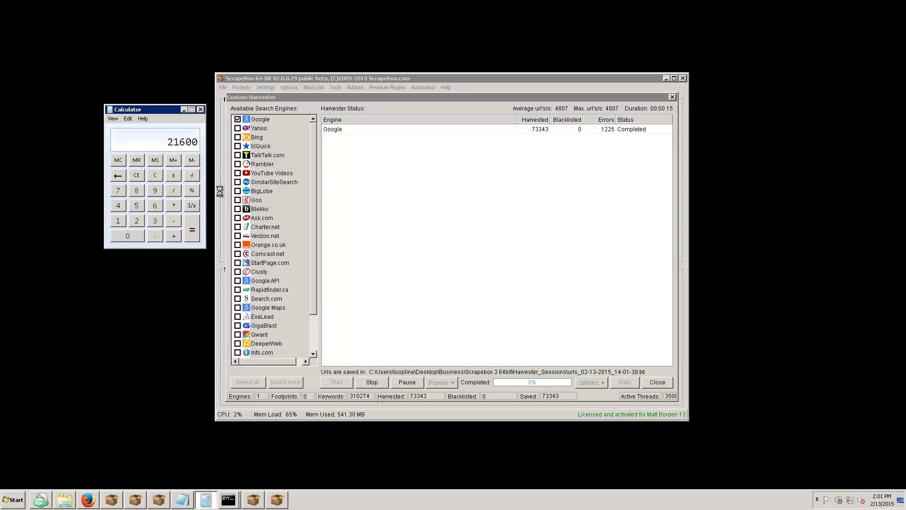
click(153, 176)
Calculate 1000000 ÷ 6 in Calculator, giving 16666.67.
click(118, 223)
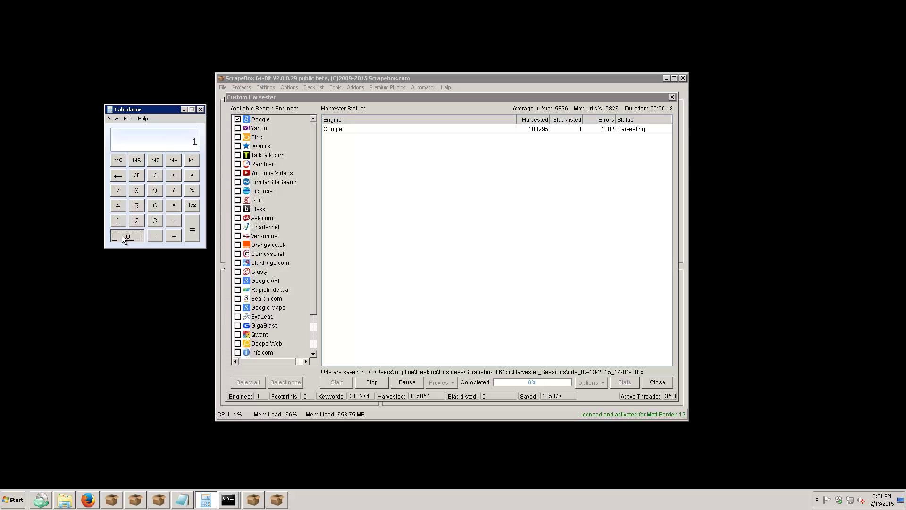
click(121, 235)
click(123, 235)
click(122, 235)
click(126, 236)
click(126, 236)
click(126, 236)
click(174, 188)
click(156, 206)
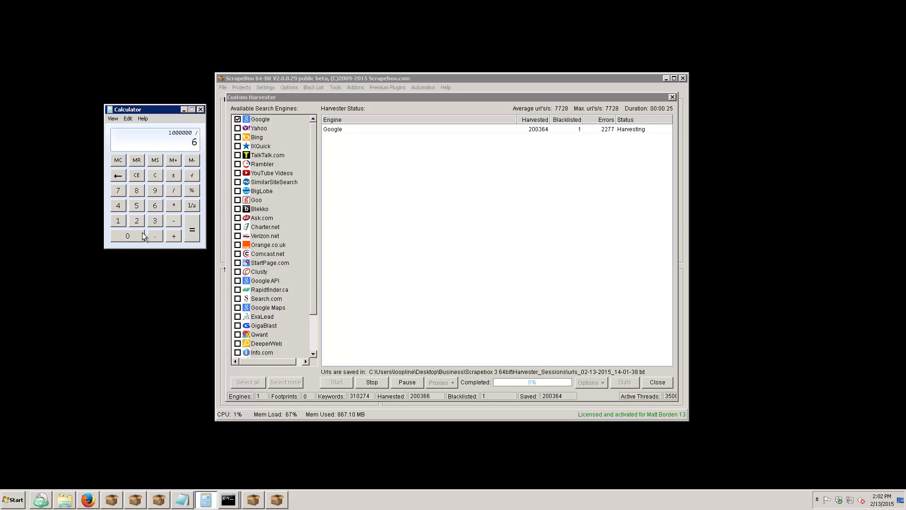
click(192, 231)
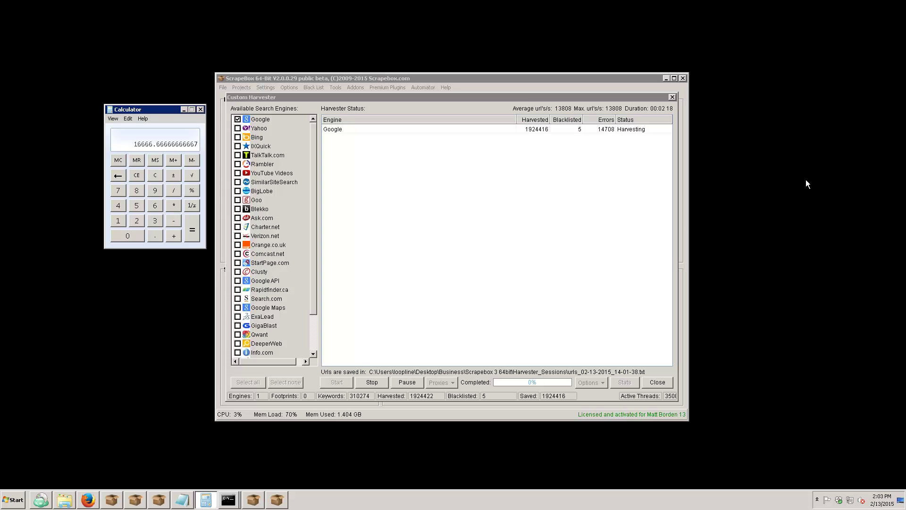
Drag the Custom Harvester window right to reveal ScrapeBox's main window.
mouse_move(641, 4)
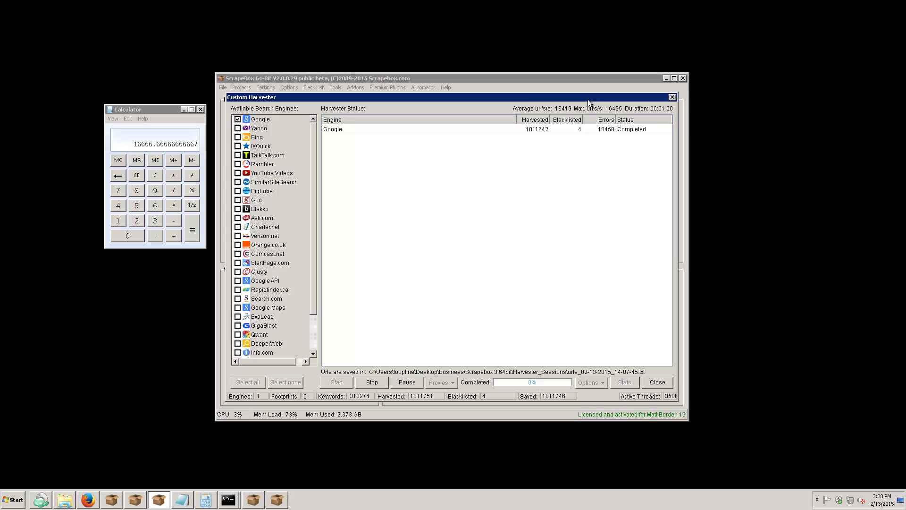
drag(643, 99, 801, 100)
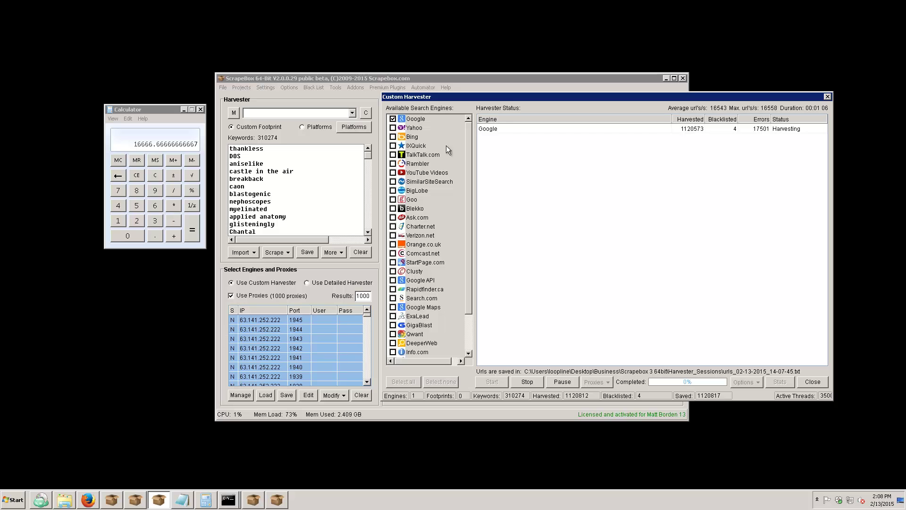
Drag the Custom Harvester window back left over the main ScrapeBox window.
drag(548, 98, 390, 106)
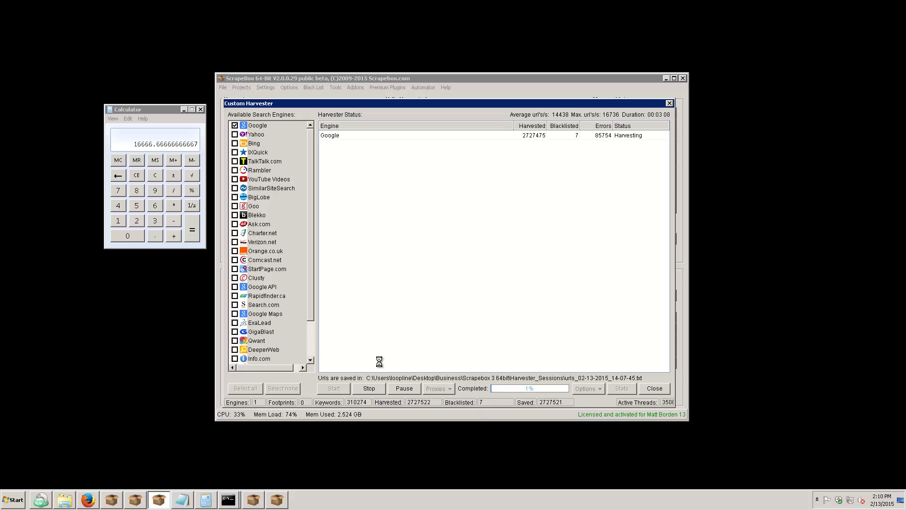
Stop the harvest at 2,742,958 URLs and close the keyword statistics popup.
click(367, 389)
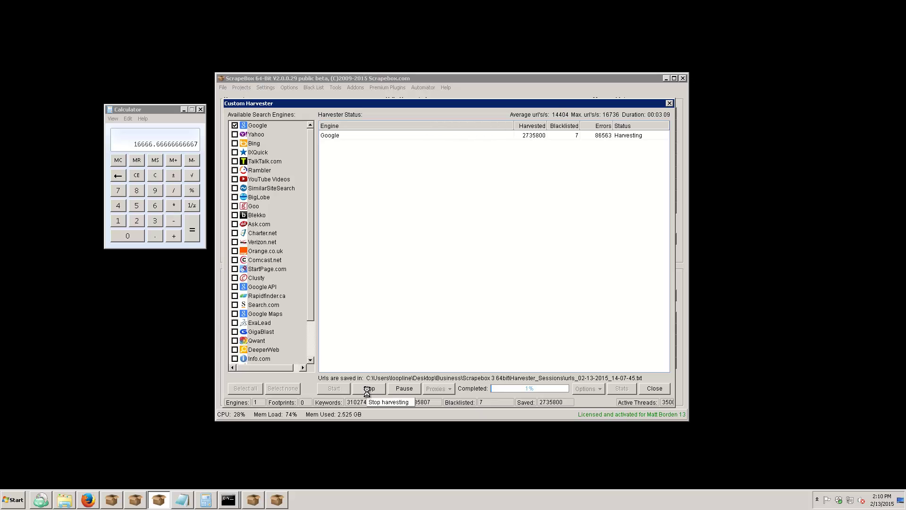
click(656, 390)
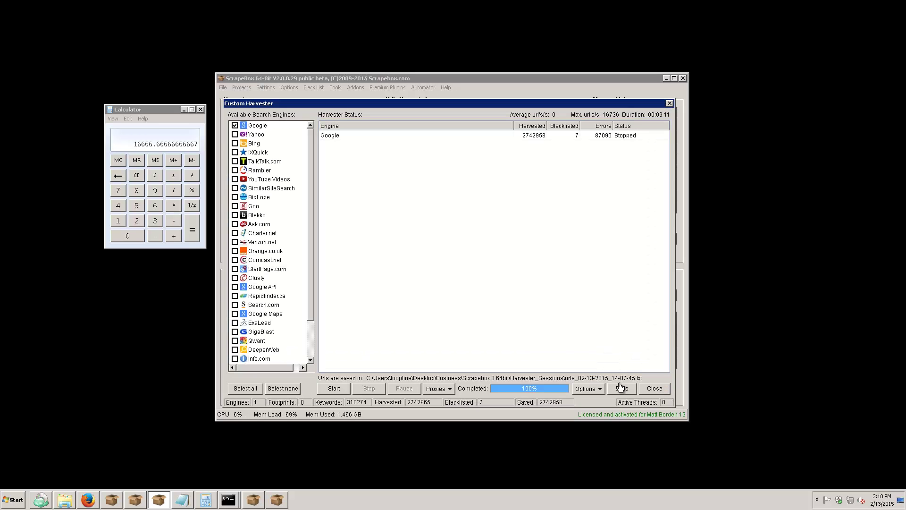
click(64, 500)
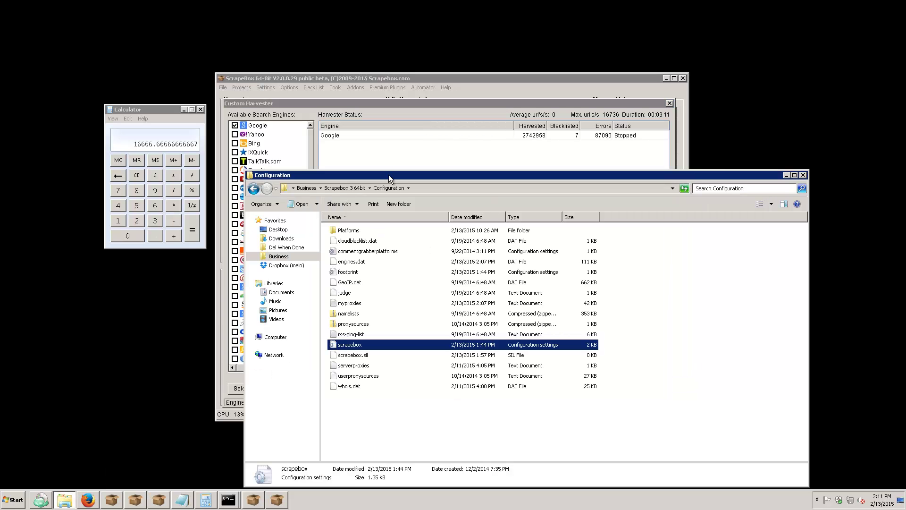
Open the scrapebox INI file from the Configuration folder in Notepad, showing Harvester Connections=3500.
drag(389, 174, 388, 136)
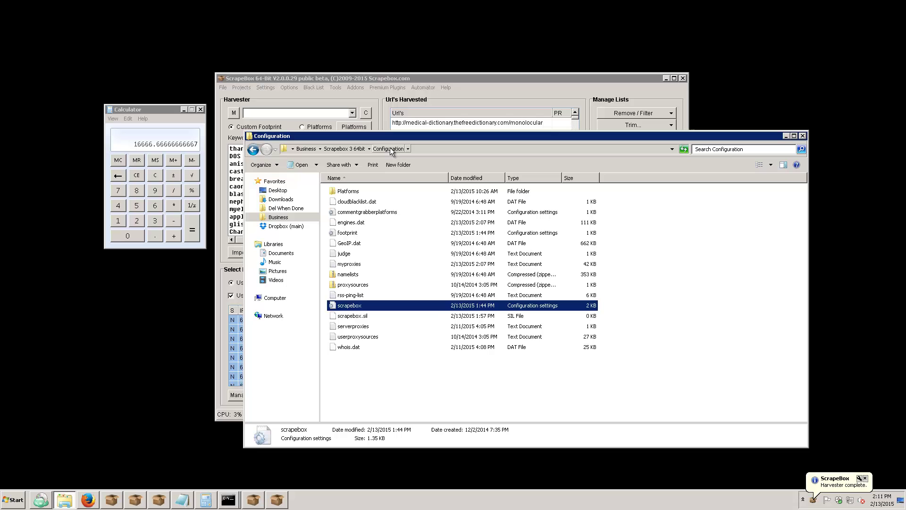
double_click(348, 308)
drag(468, 67, 346, 47)
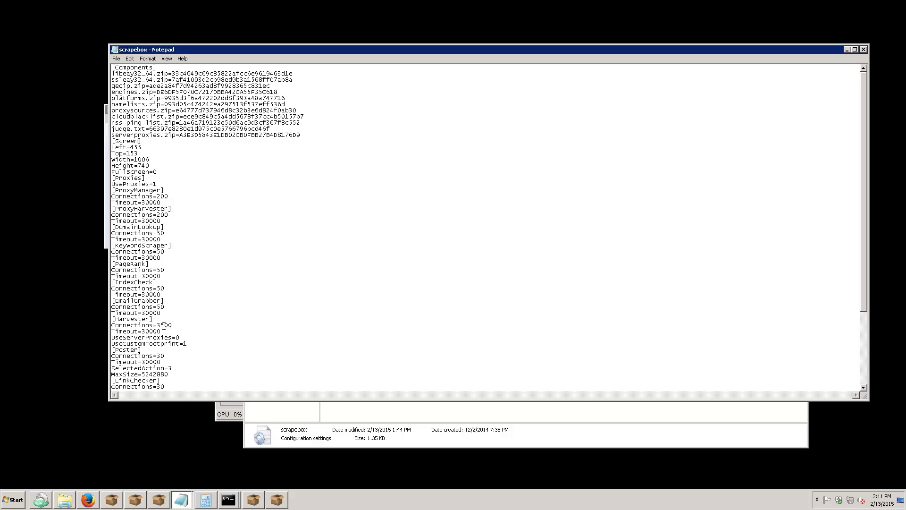
drag(173, 325, 158, 325)
click(176, 325)
drag(173, 325, 158, 325)
click(159, 501)
click(275, 89)
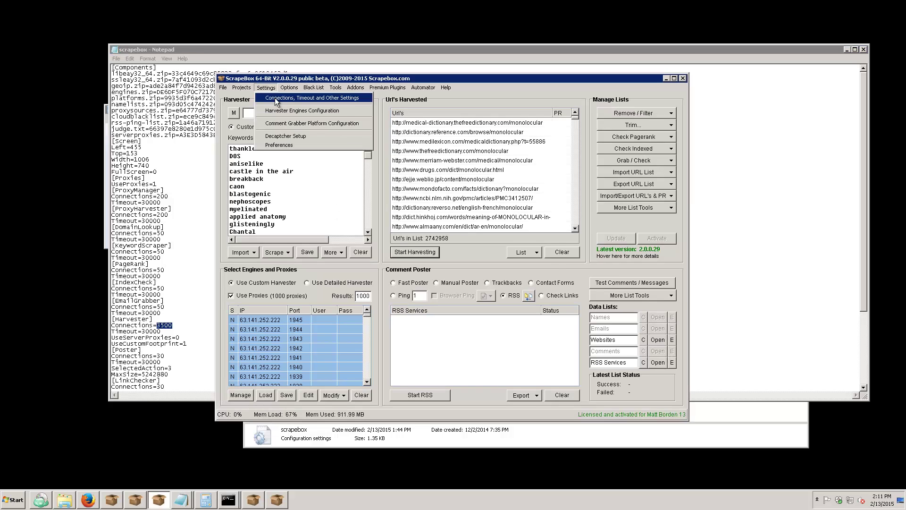
click(274, 98)
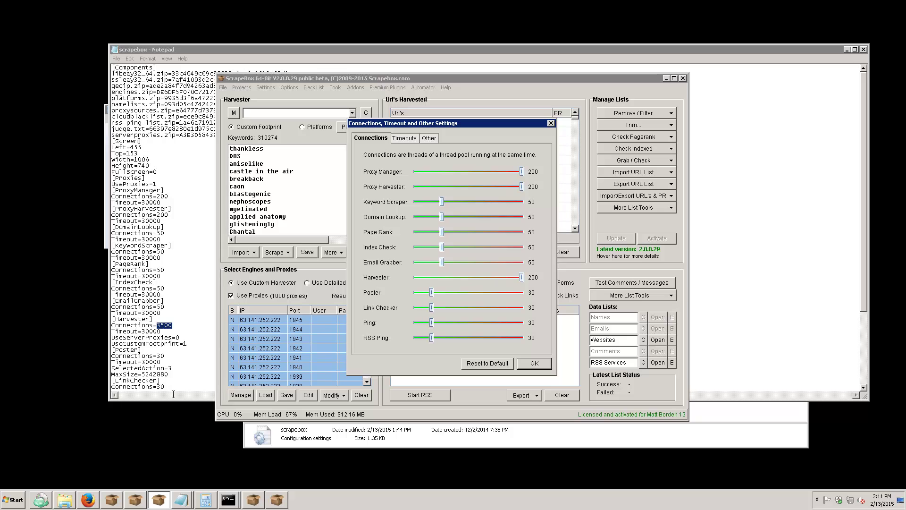
click(525, 363)
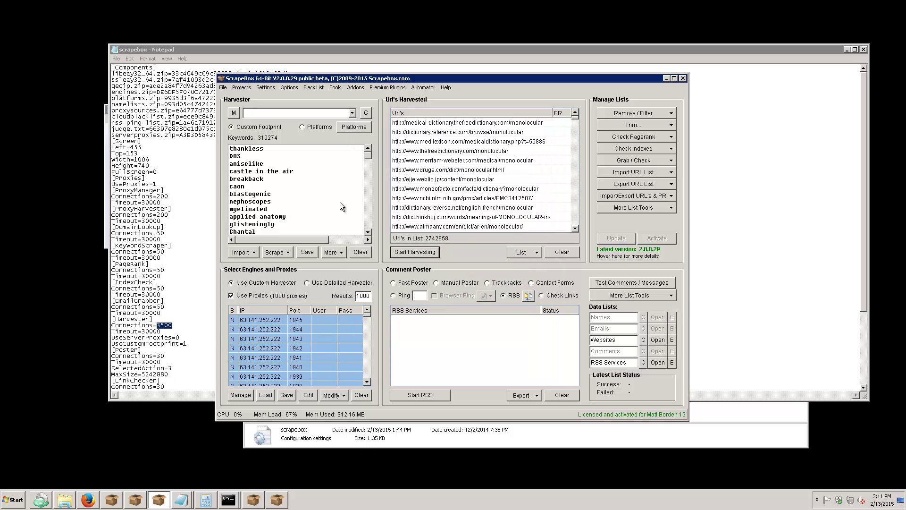
click(196, 199)
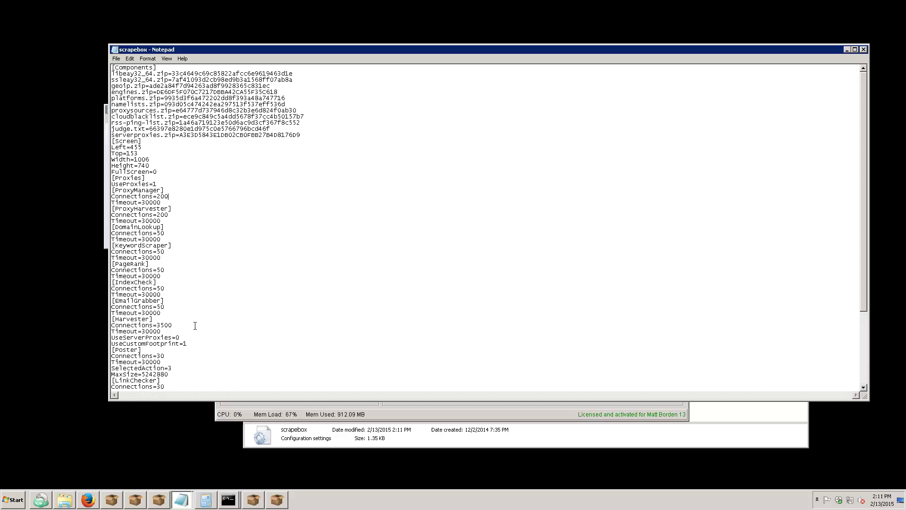
Highlight the Harvester Connections=3500 value in the config file, leaving it unchanged.
drag(187, 324, 157, 325)
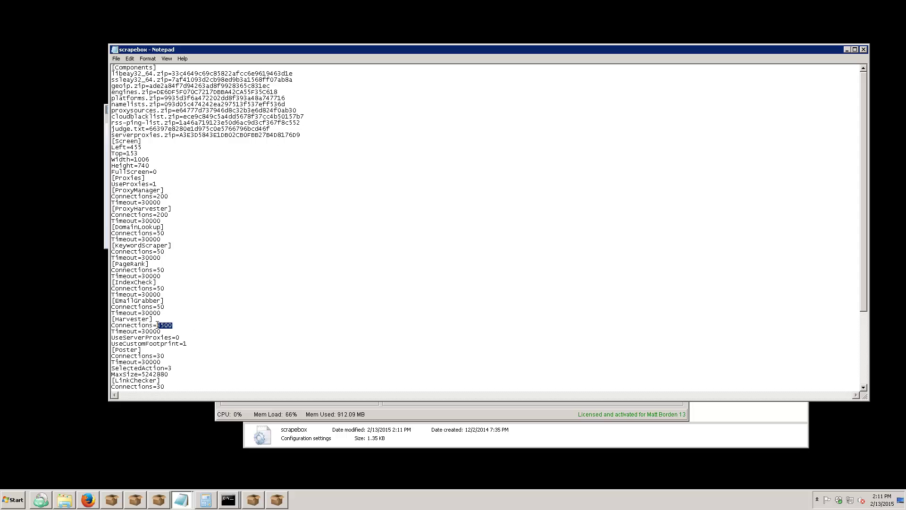
click(229, 312)
mouse_move(172, 326)
mouse_down()
mouse_move(156, 325)
mouse_move(171, 326)
mouse_up()
Close the Notepad config file to return to ScrapeBox's main window.
click(863, 49)
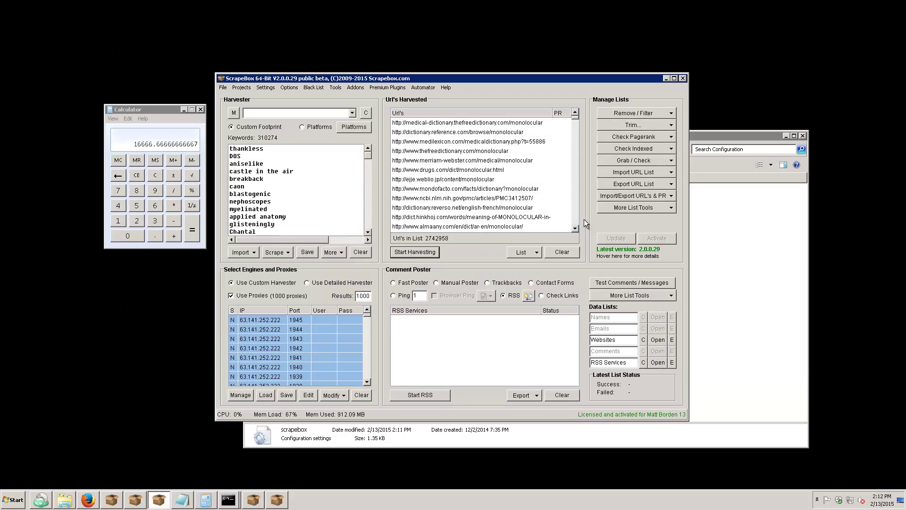